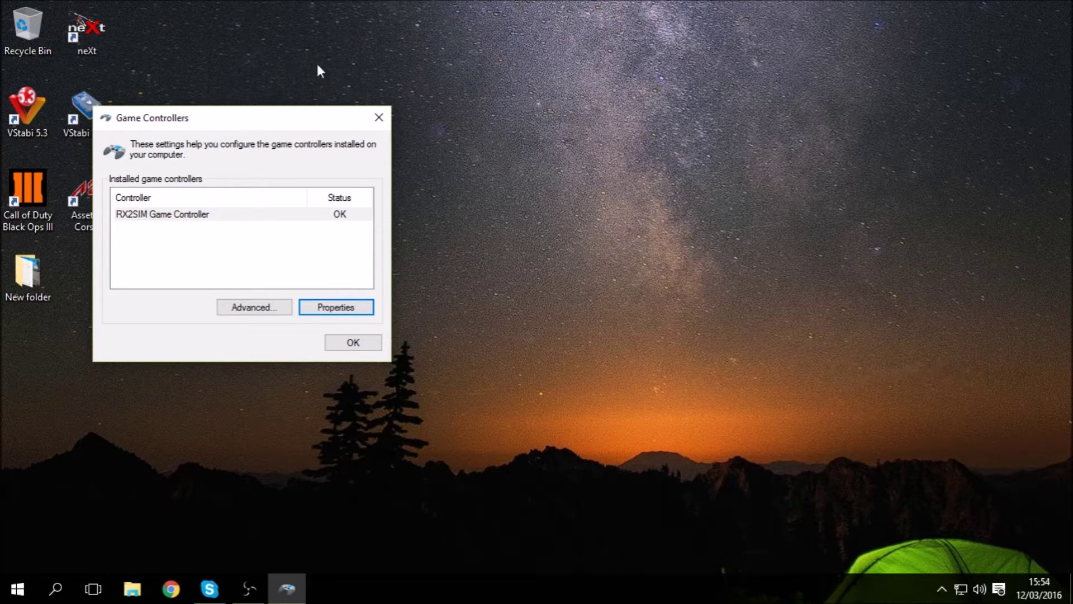
{"action": "left_click_drag", "start_coordinate": [203, 123], "coordinate": [259, 128]}
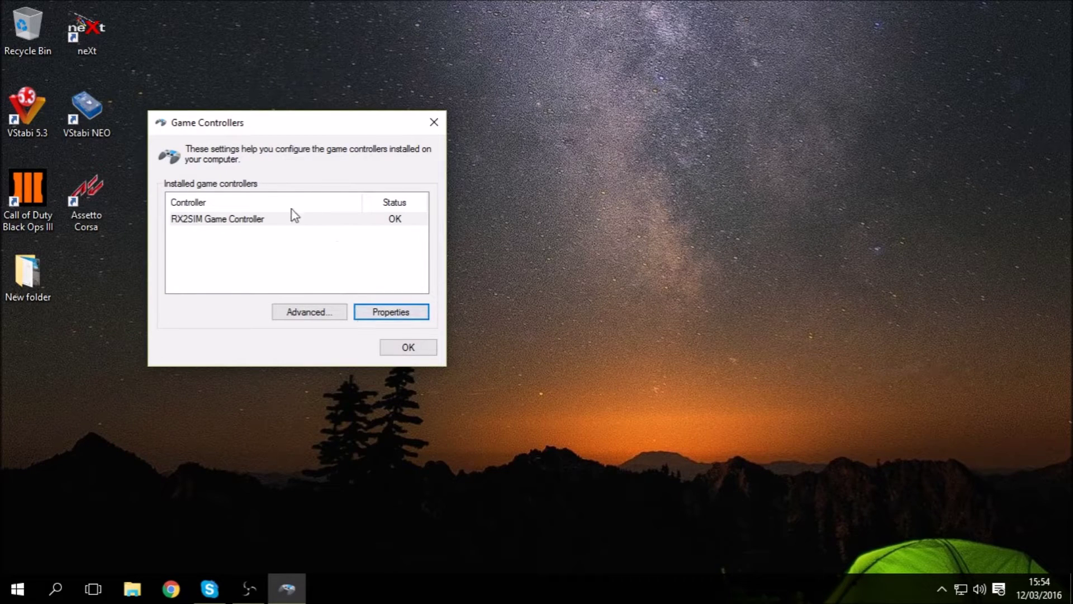
{"action": "left_click", "coordinate": [275, 223]}
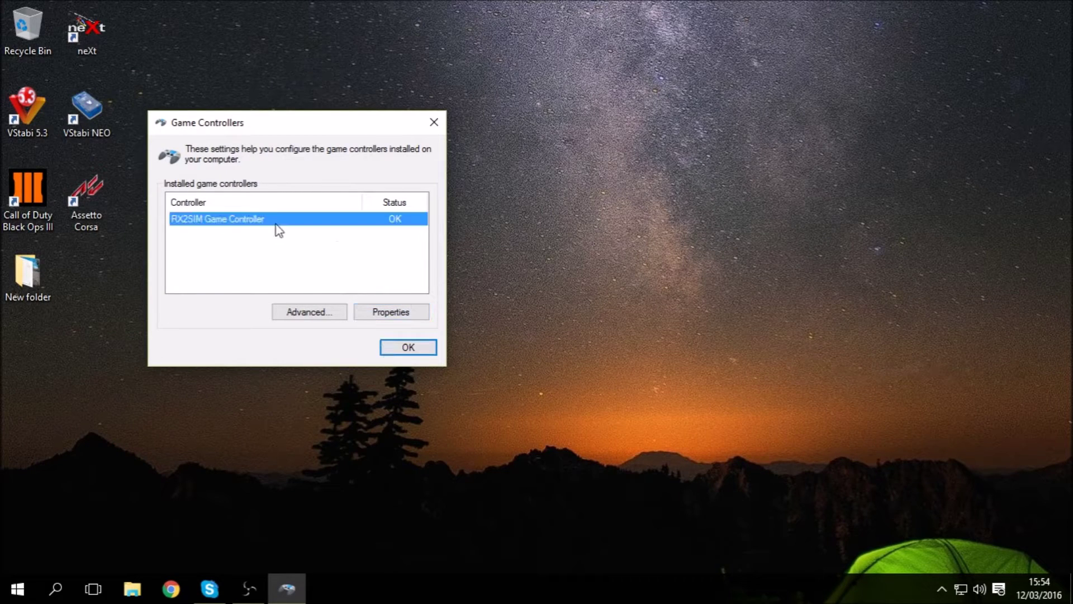
{"action": "left_click", "coordinate": [391, 313]}
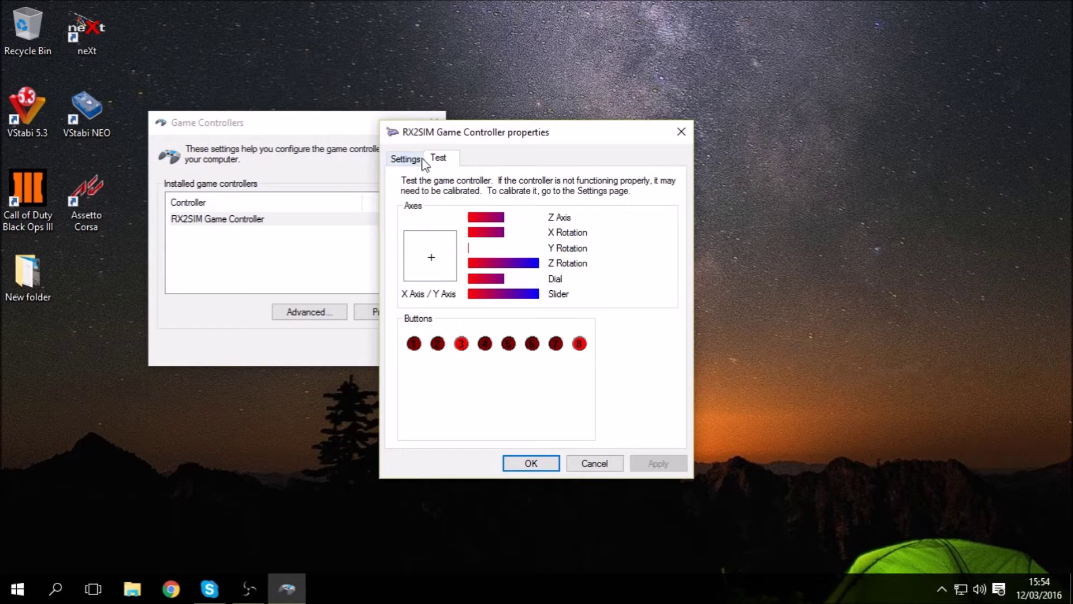
{"action": "left_click", "coordinate": [401, 160]}
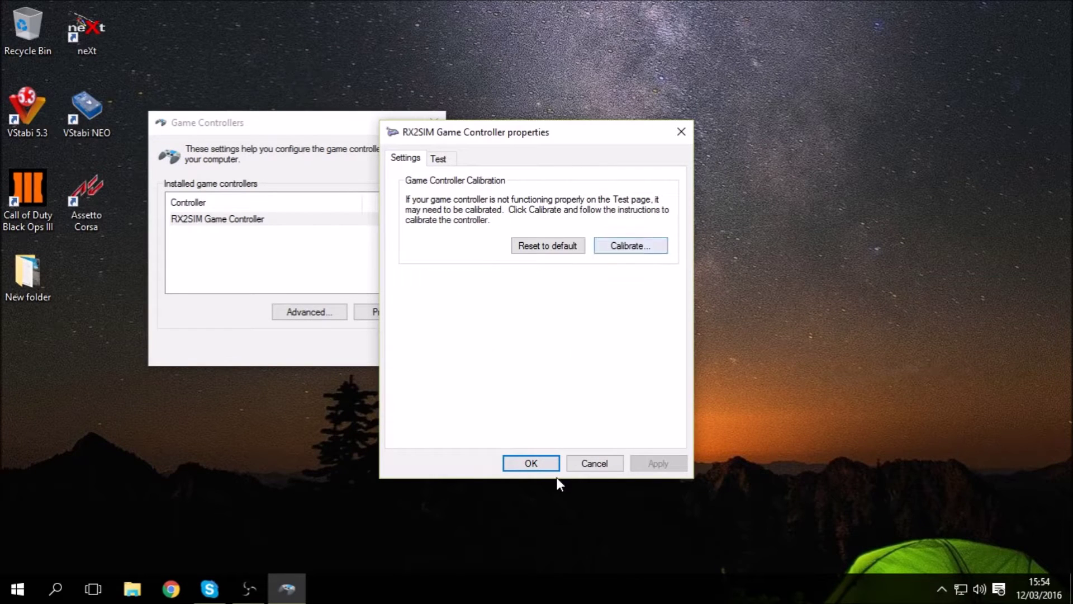
{"action": "left_click", "coordinate": [540, 464]}
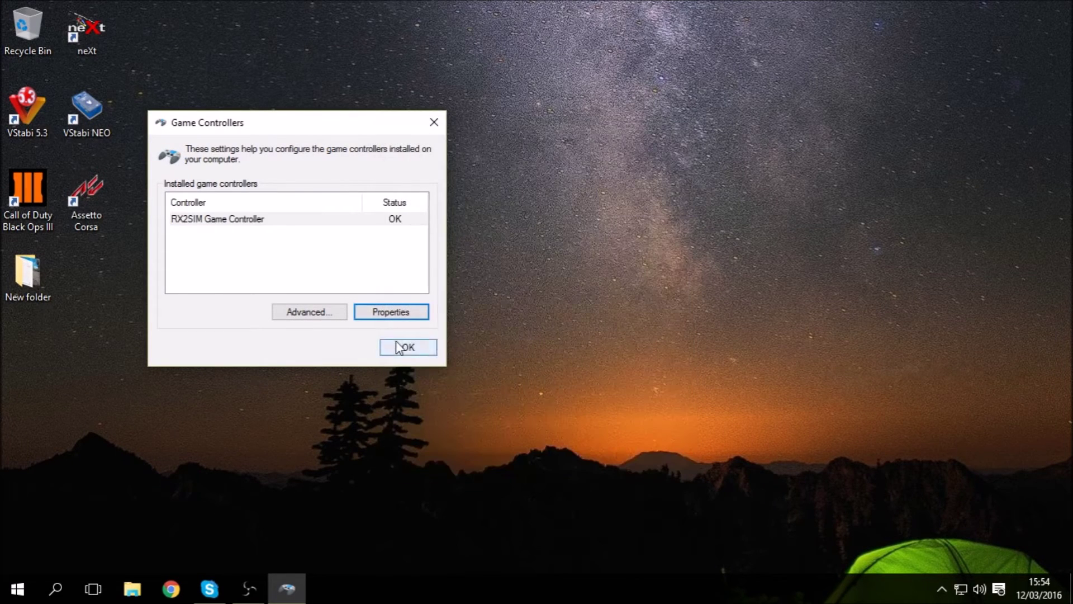
Step: Close Game Controllers and bring up neXt's Input Device settings showing Stick Mode 2
{"action": "left_click", "coordinate": [400, 347]}
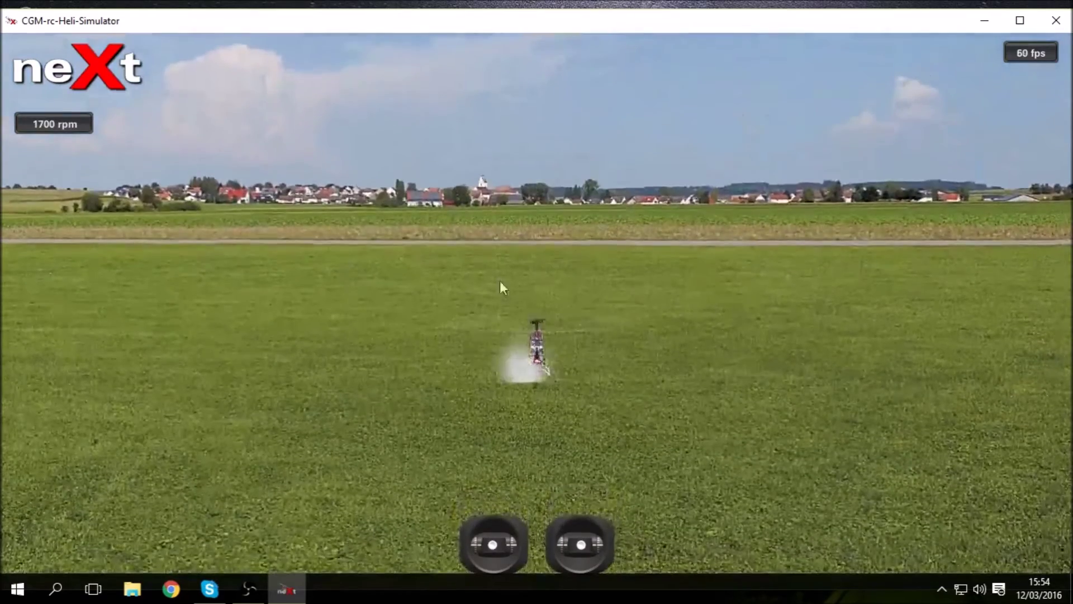
{"action": "left_click", "coordinate": [424, 314]}
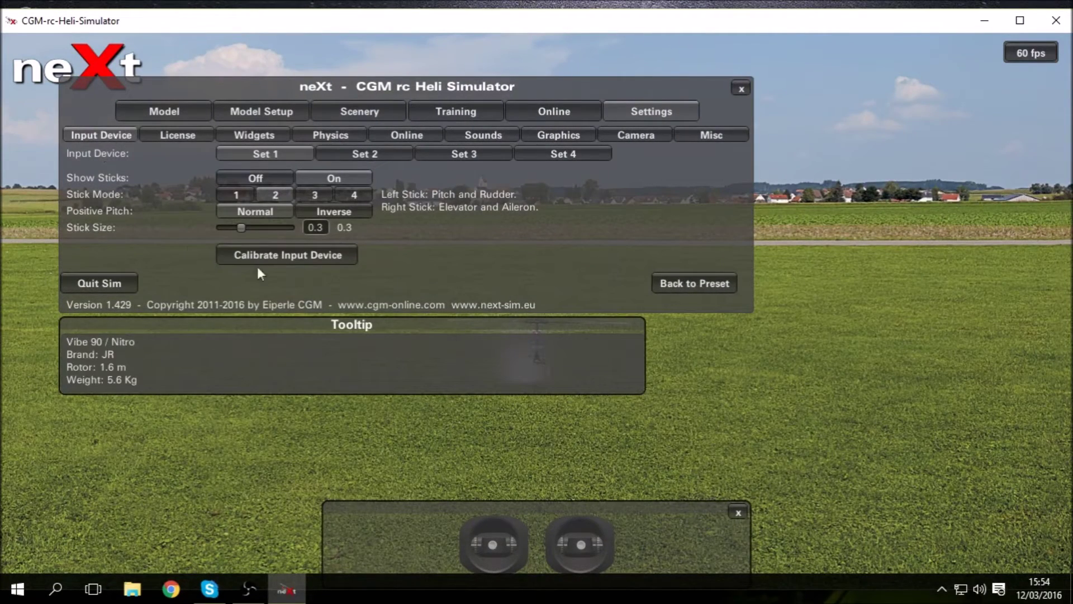
Step: Start a transmitter calibration in Input Device Calibration and confirm all sticks are centred
{"action": "left_click", "coordinate": [294, 255]}
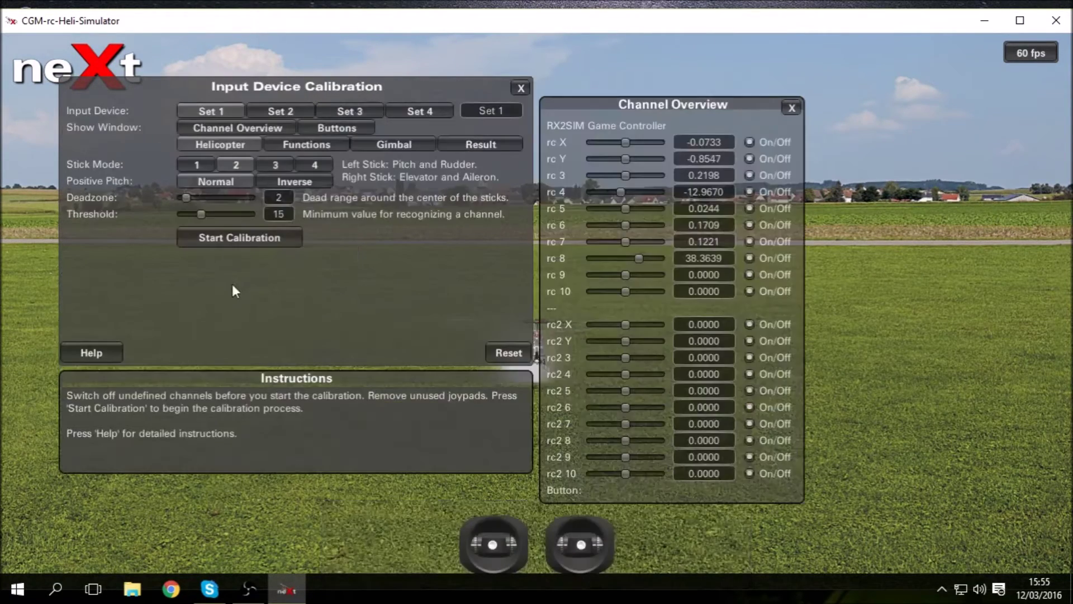
{"action": "left_click", "coordinate": [232, 241]}
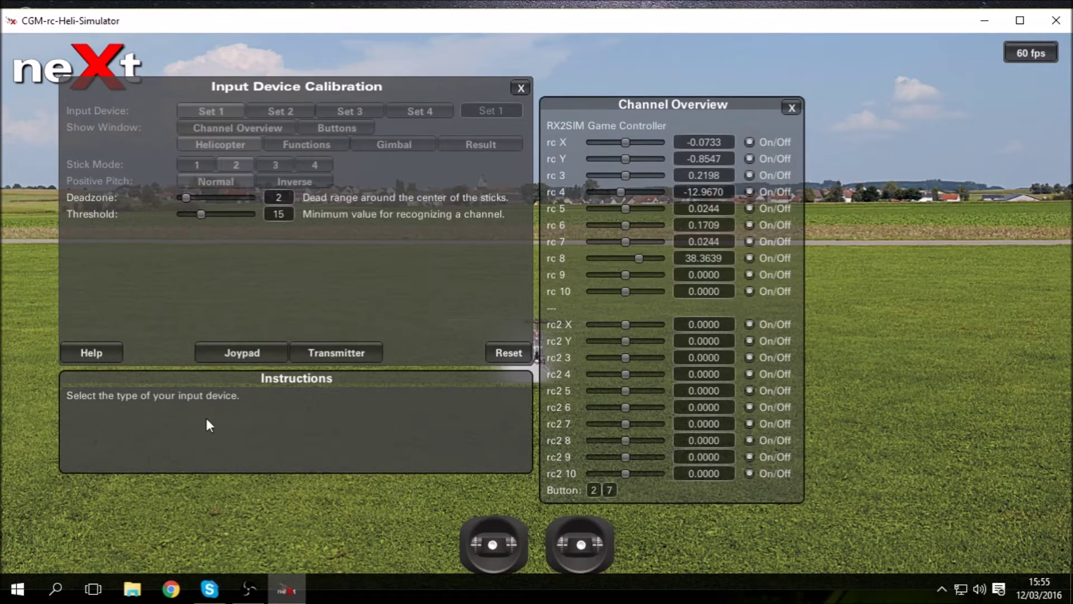
{"action": "left_click", "coordinate": [332, 355]}
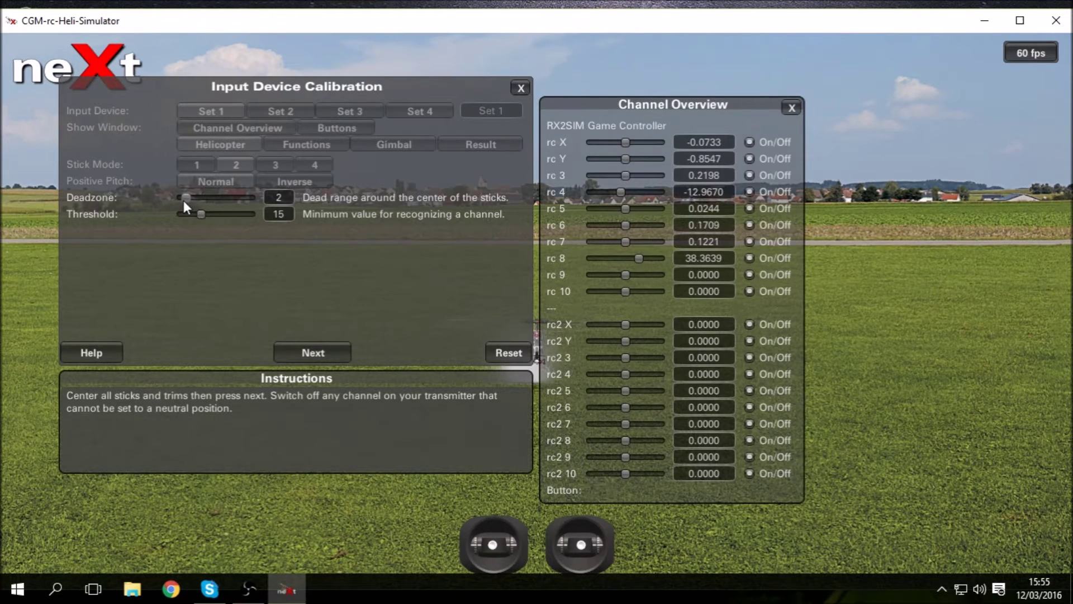
{"action": "left_click", "coordinate": [313, 352]}
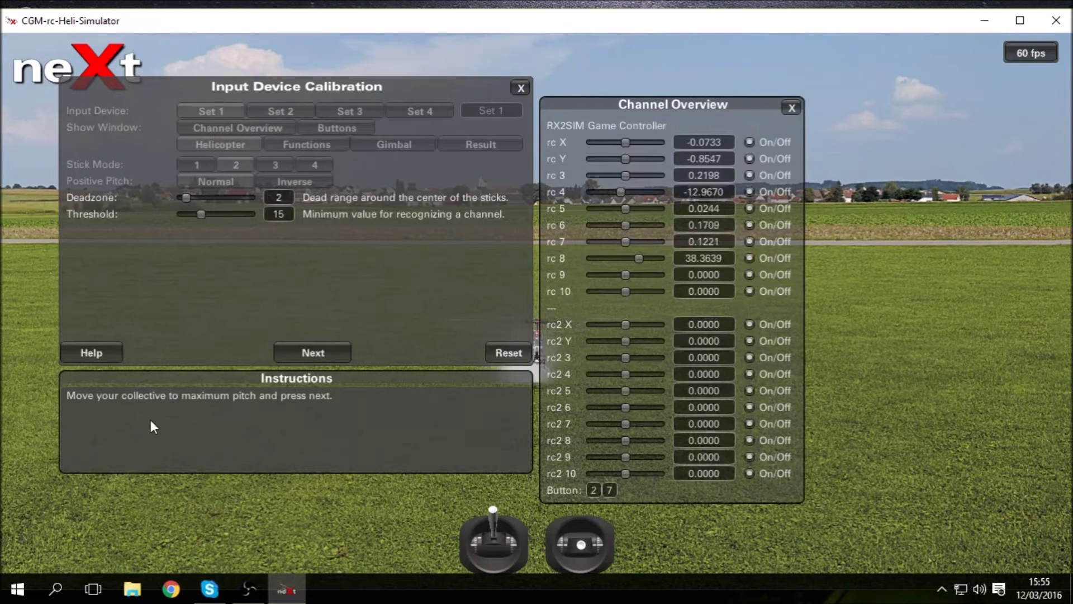
Step: Record the collective, rudder, aileron and elevator maximum and minimum stick positions
{"action": "left_click", "coordinate": [334, 352]}
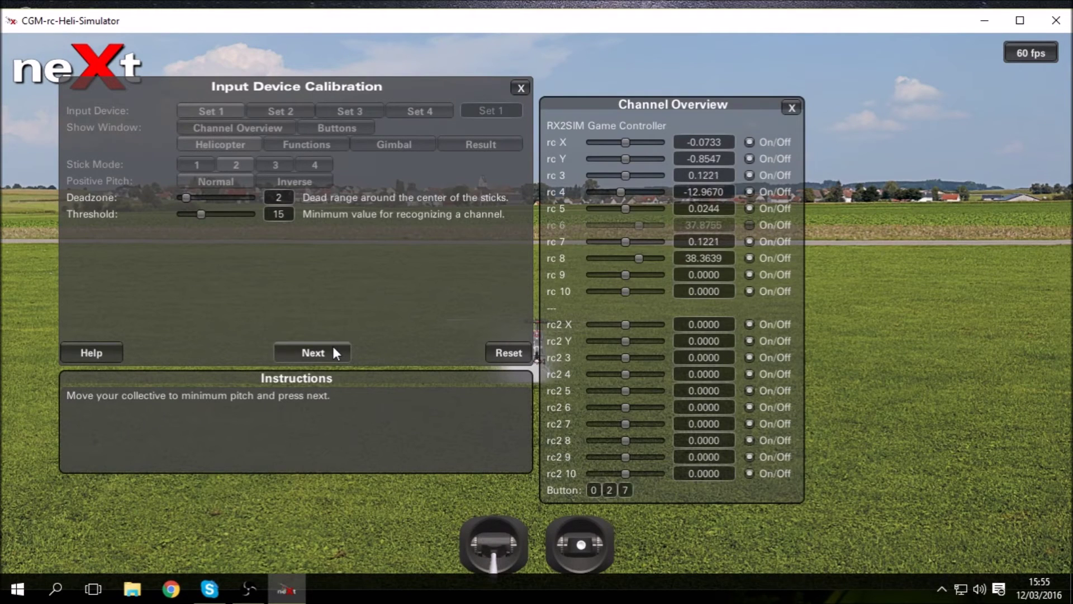
{"action": "left_click", "coordinate": [324, 353]}
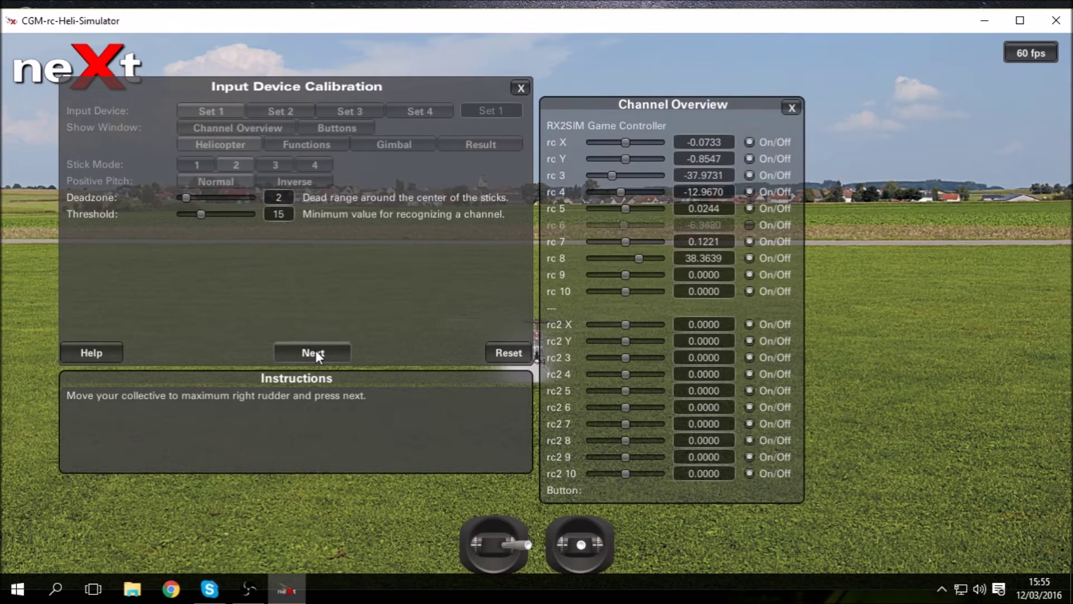
{"action": "left_click", "coordinate": [308, 349]}
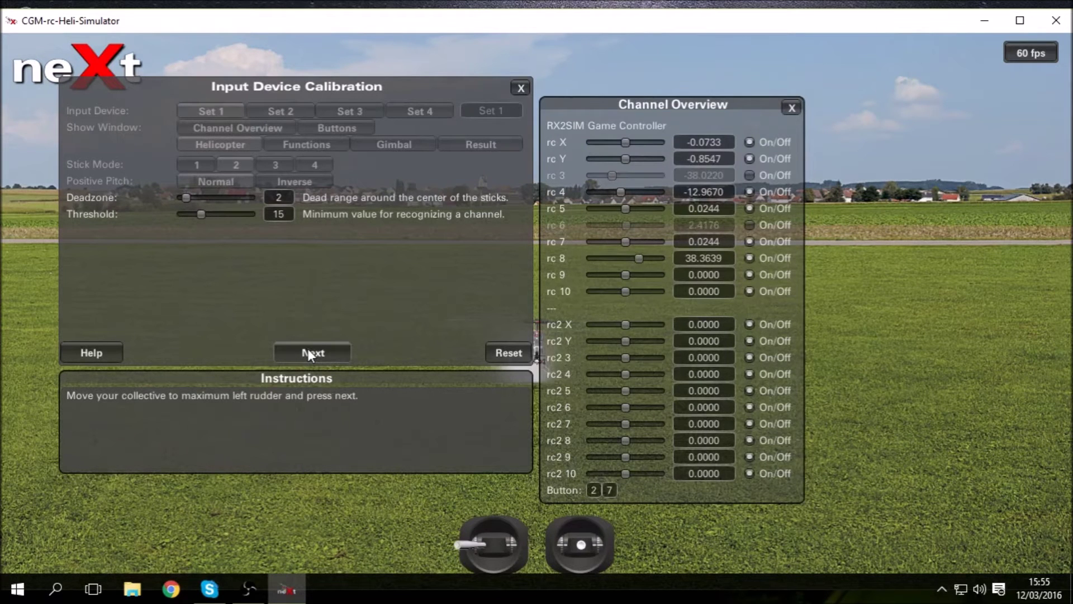
{"action": "left_click", "coordinate": [308, 349]}
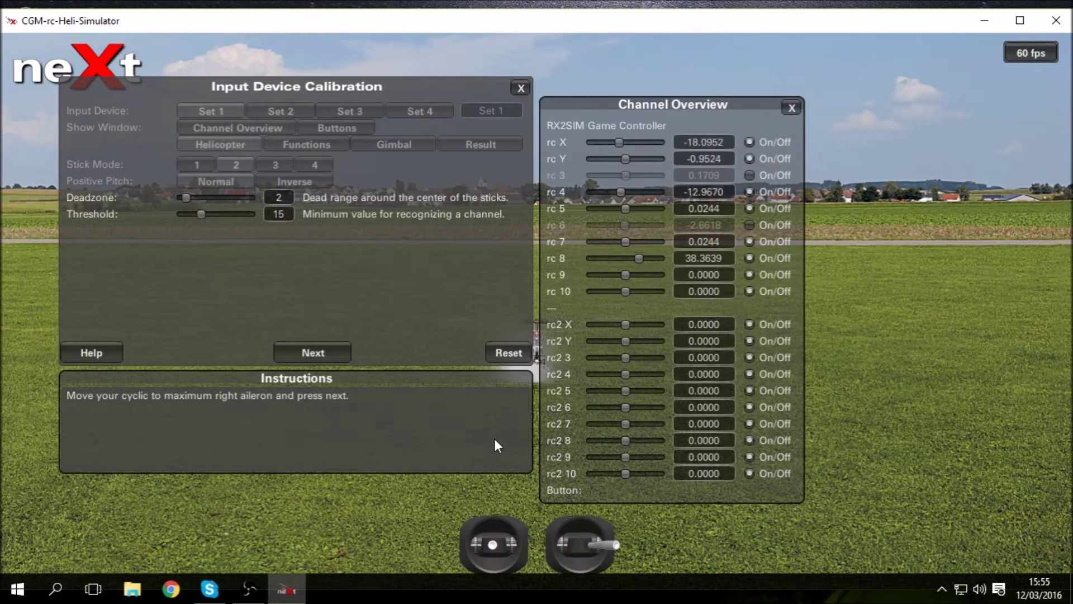
{"action": "left_click", "coordinate": [341, 349]}
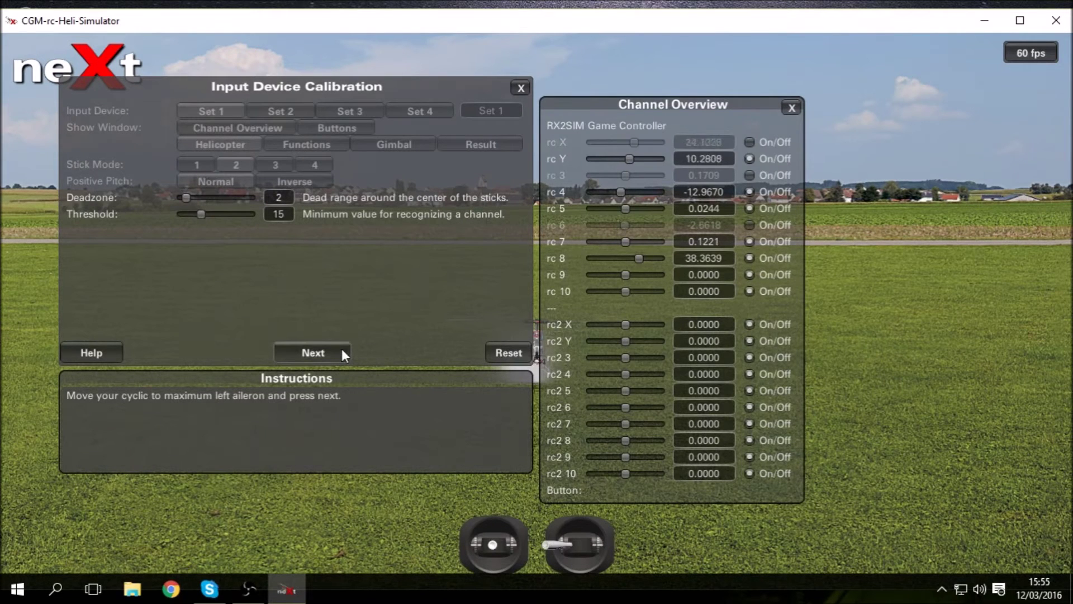
{"action": "left_click", "coordinate": [341, 348]}
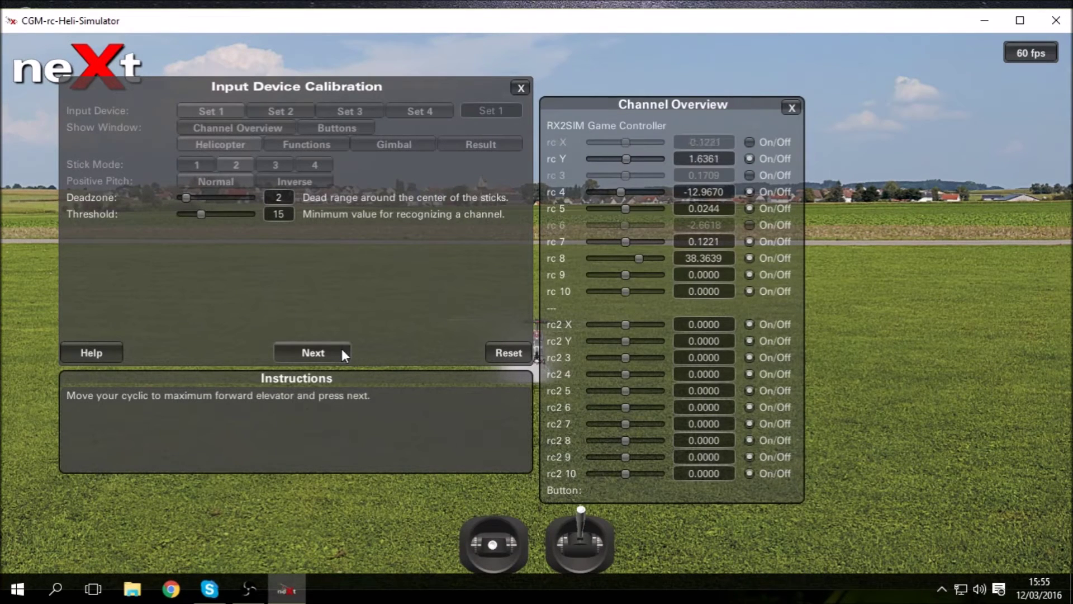
{"action": "left_click", "coordinate": [341, 348]}
{"action": "left_click", "coordinate": [342, 349]}
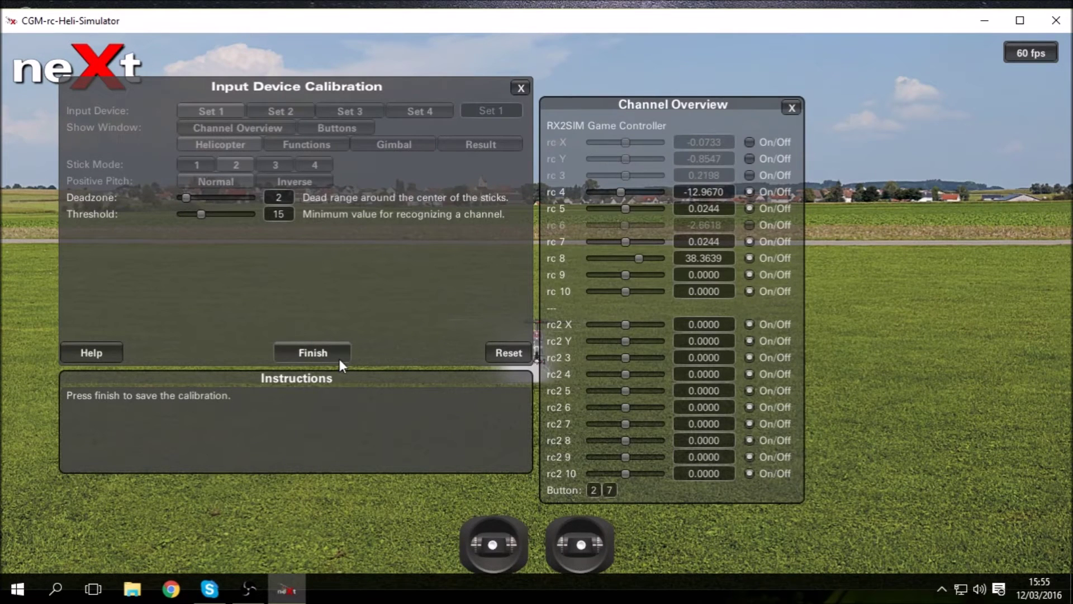
Step: Save the finished calibration, then turn off controller buttons 7 and 2 in the Buttons window
{"action": "left_click", "coordinate": [328, 352]}
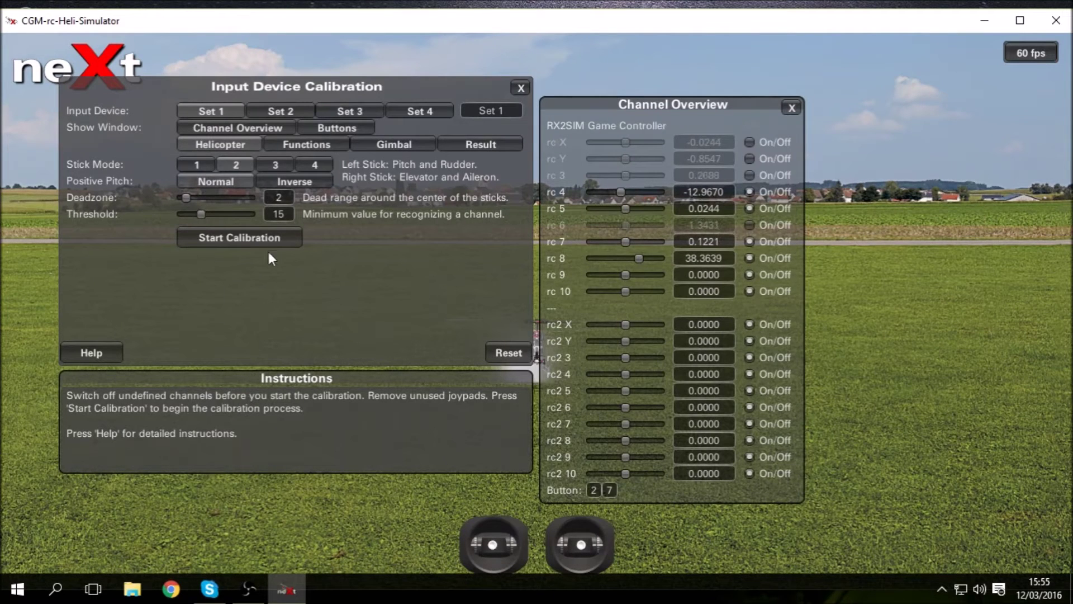
{"action": "left_click", "coordinate": [352, 128]}
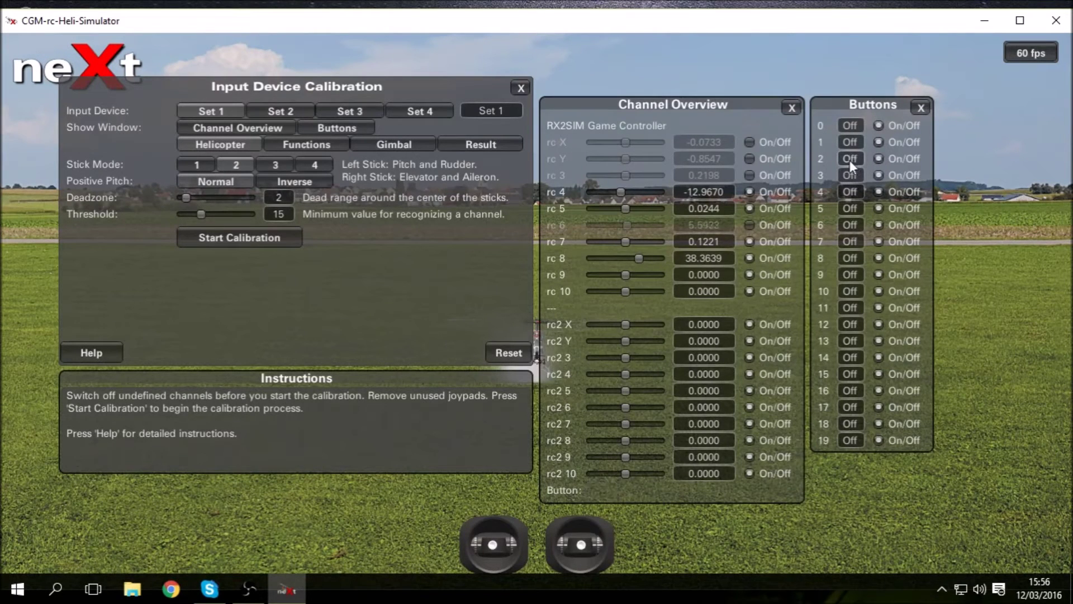
{"action": "left_click", "coordinate": [875, 242]}
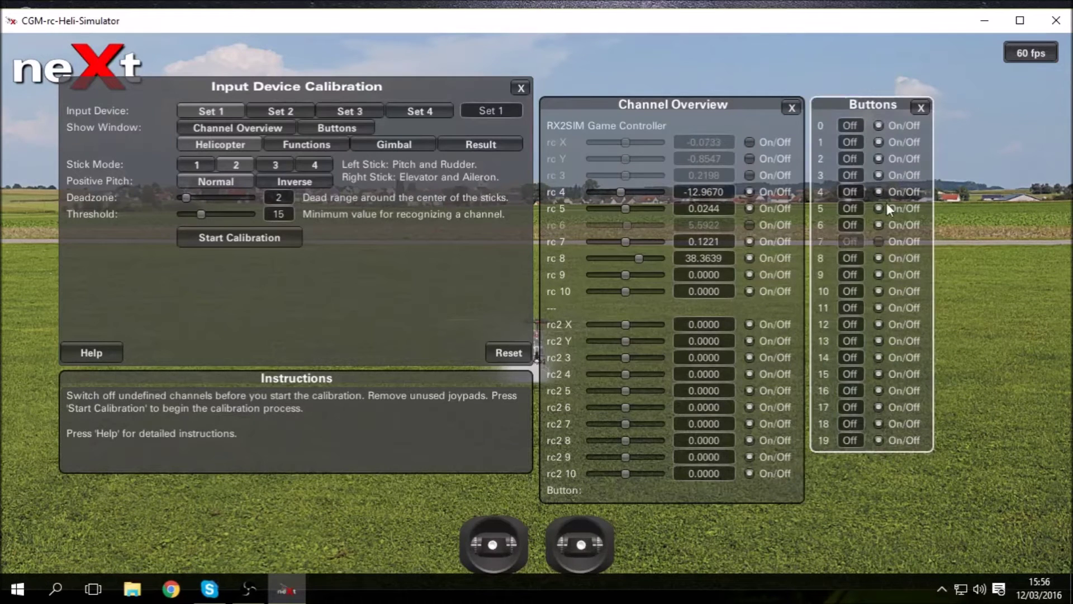
{"action": "left_click", "coordinate": [878, 160]}
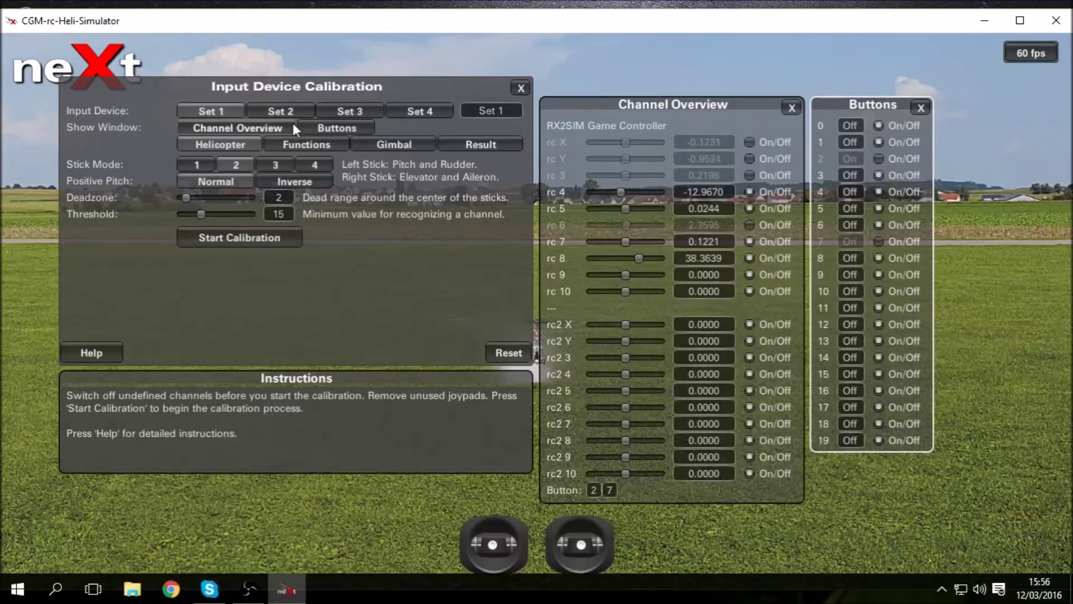
Step: Reshow the Channel Overview panel, show the Functions assignments, and reset Flight Condition 2
{"action": "left_click", "coordinate": [255, 126]}
{"action": "left_click", "coordinate": [256, 124]}
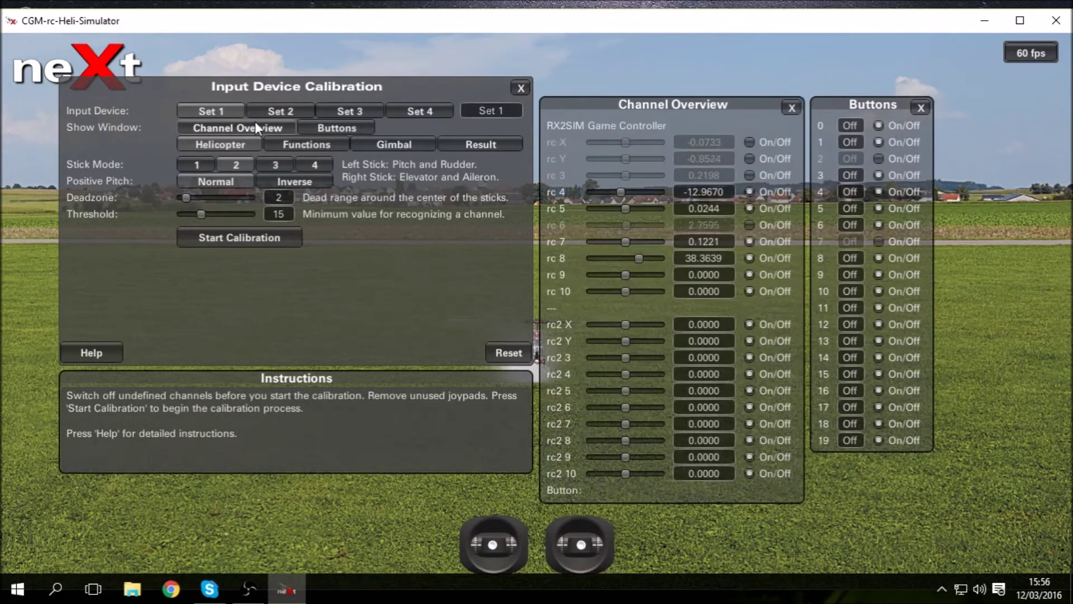
{"action": "left_click", "coordinate": [305, 145]}
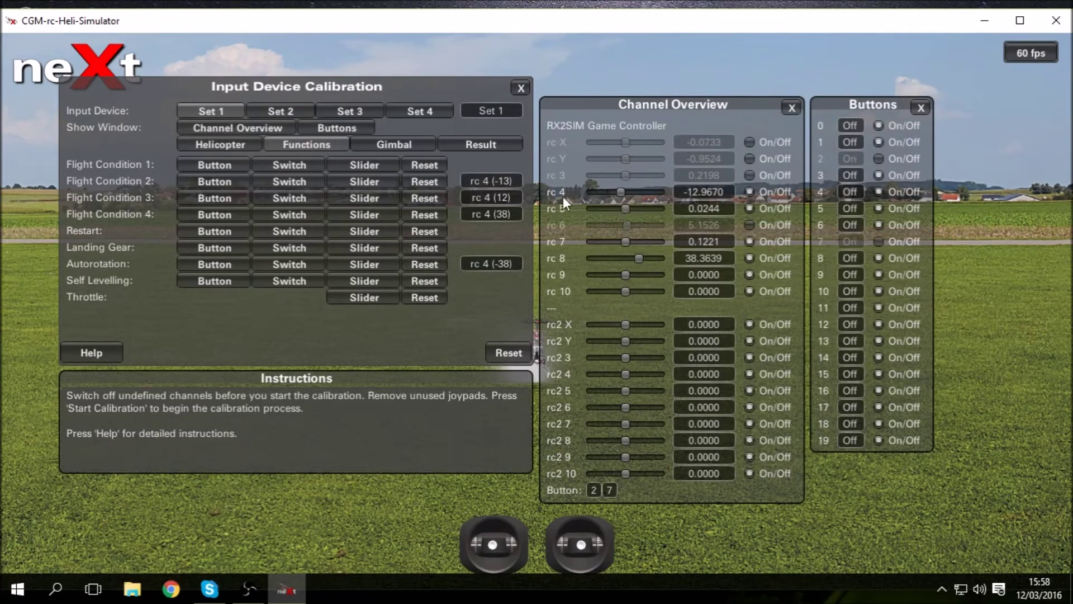
{"action": "left_click", "coordinate": [428, 184]}
Step: Reset the Flight Condition 3, Flight Condition 4 and Autorotation assignments
{"action": "left_click", "coordinate": [428, 199]}
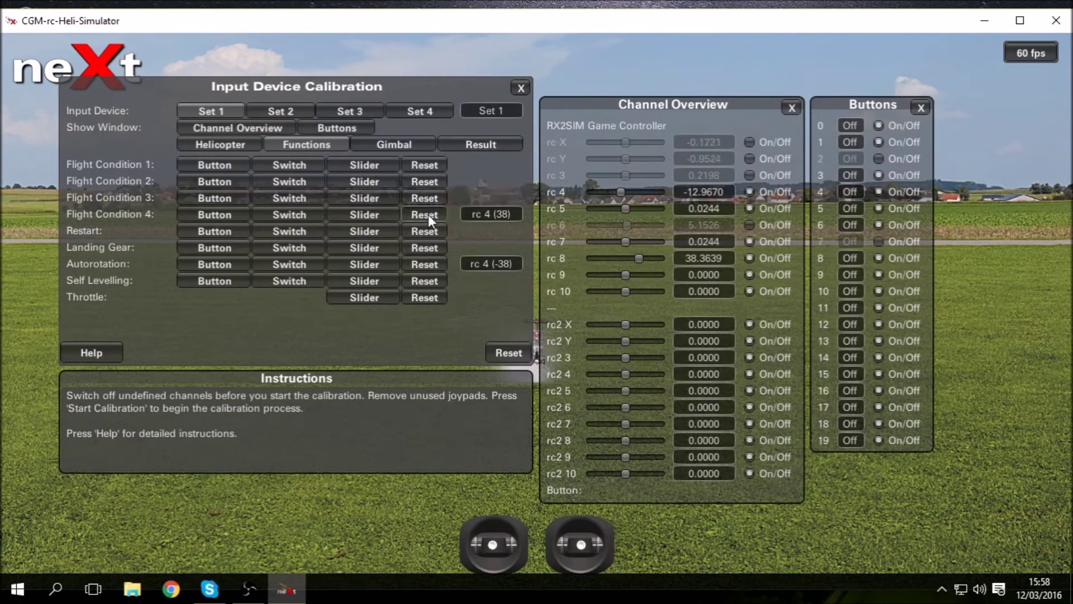
{"action": "left_click", "coordinate": [428, 215]}
{"action": "left_click", "coordinate": [438, 264]}
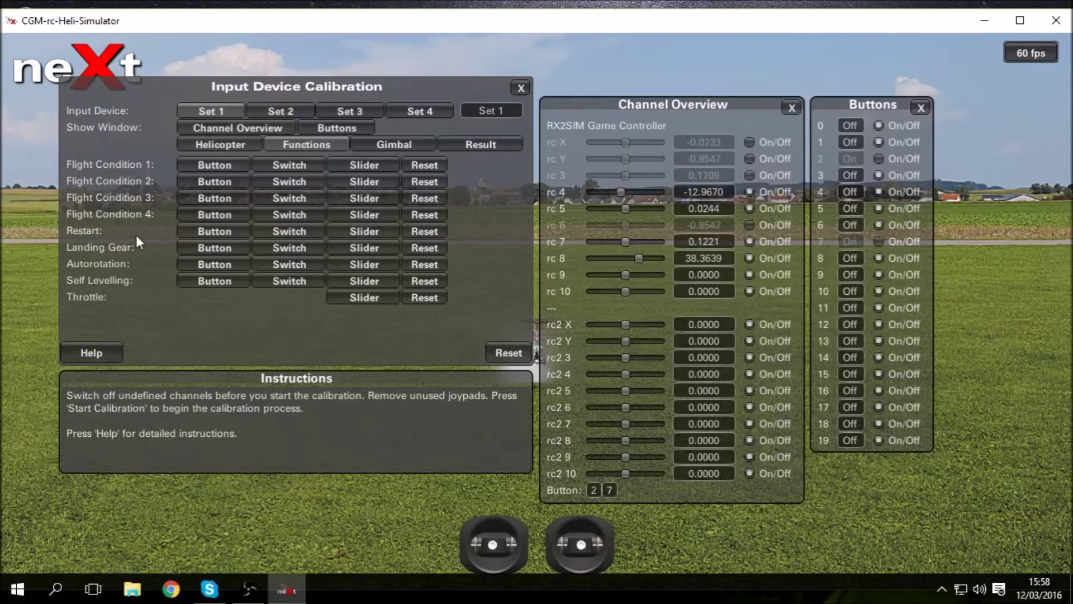
Step: Recalibrate the Autorotation slider at its maximum position so it reads rc 4 (-38)
{"action": "left_click", "coordinate": [370, 268]}
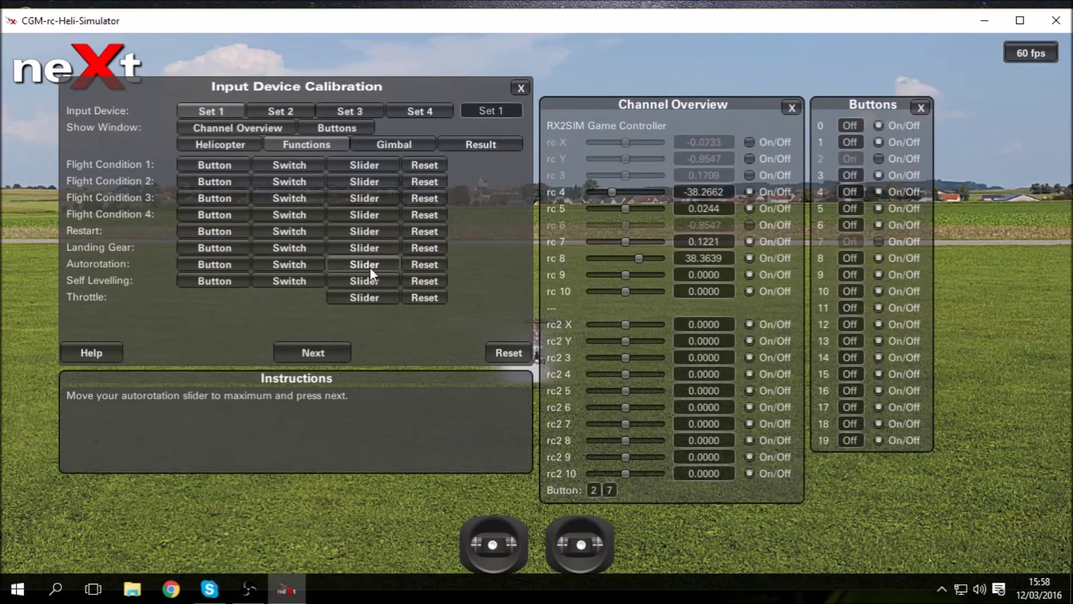
{"action": "left_click", "coordinate": [321, 348]}
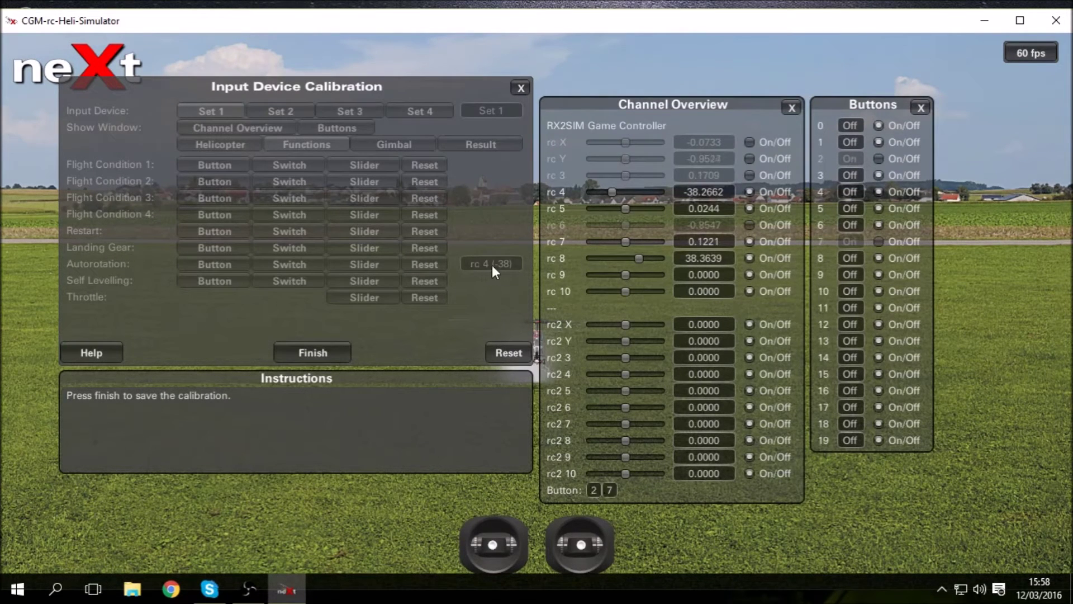
{"action": "left_click", "coordinate": [340, 350]}
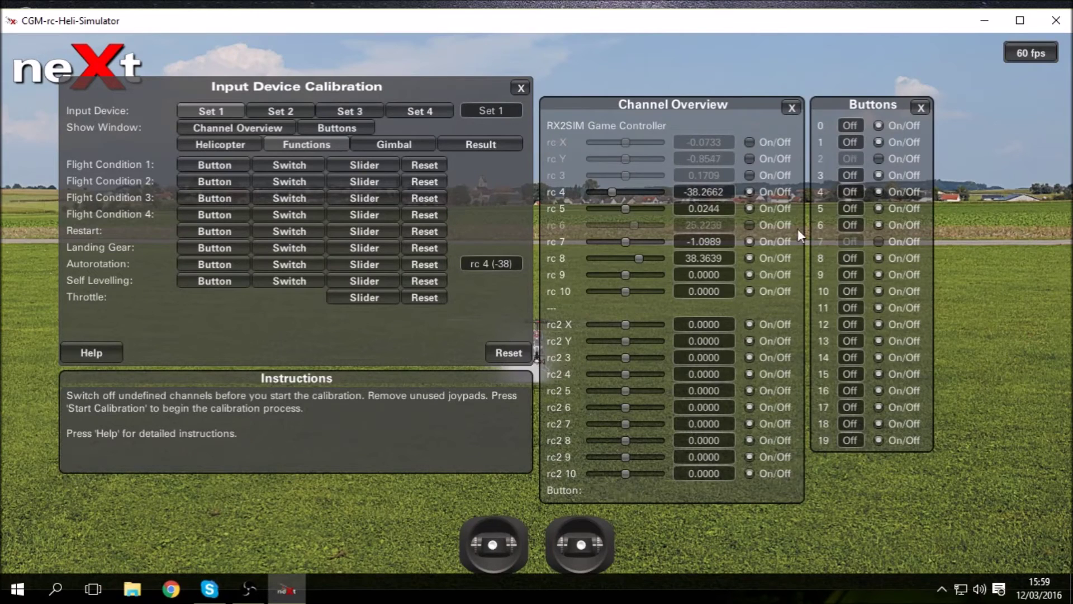
Step: Calibrate the Flight Condition 2 slider with the switch on, giving rc 4 (-13)
{"action": "left_click", "coordinate": [379, 182]}
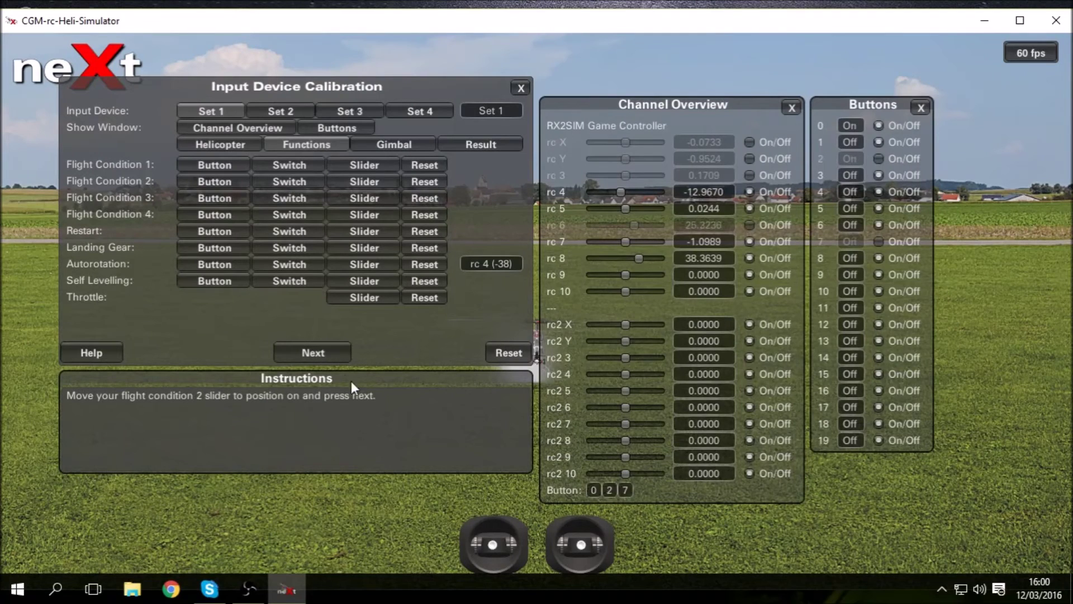
{"action": "left_click", "coordinate": [312, 353]}
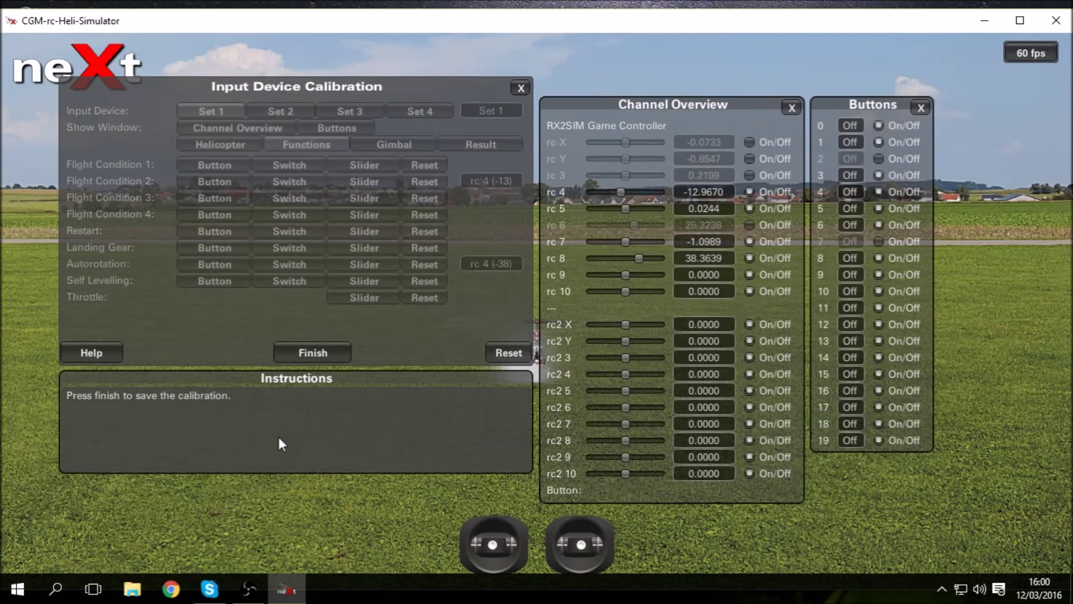
{"action": "left_click", "coordinate": [324, 352]}
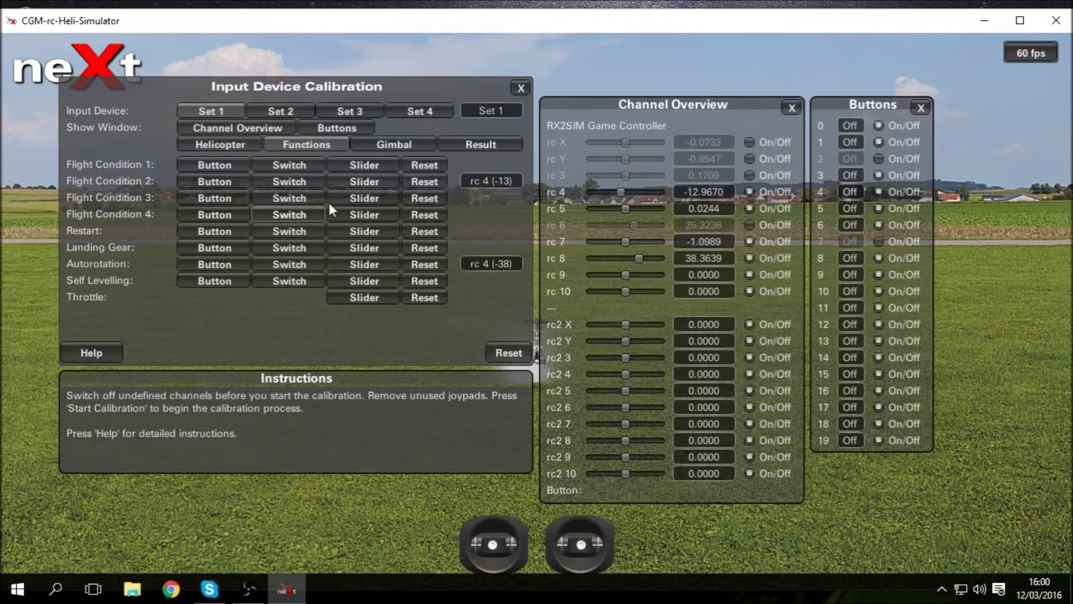
Step: Calibrate Flight Conditions 3 and 4 to rc 4 (12) and rc 4 (38), then close calibration
{"action": "left_click", "coordinate": [363, 199]}
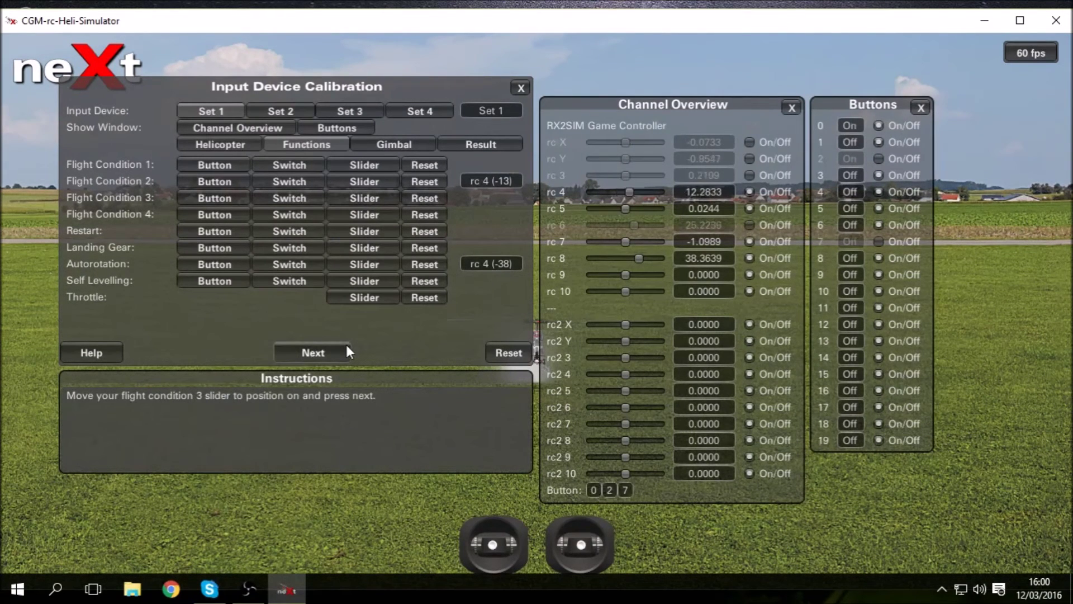
{"action": "left_click", "coordinate": [321, 350]}
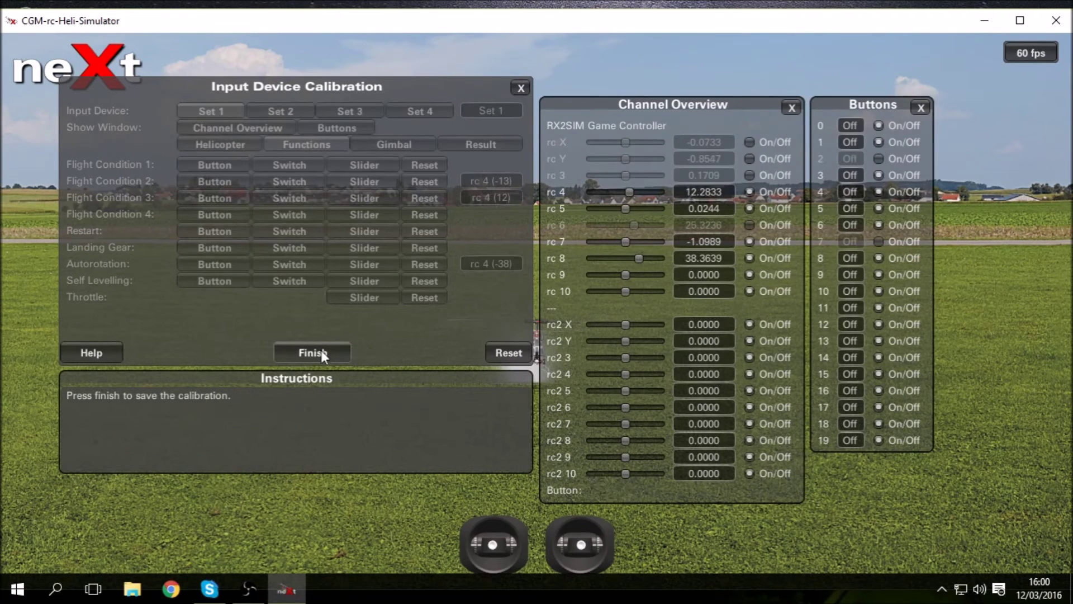
{"action": "left_click", "coordinate": [321, 352]}
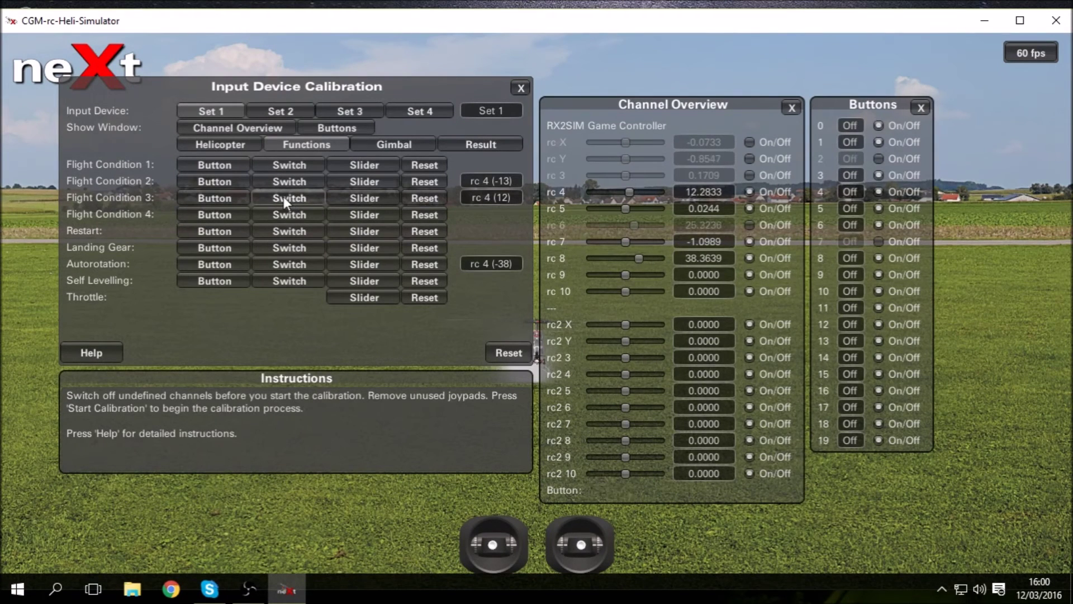
{"action": "left_click", "coordinate": [360, 213]}
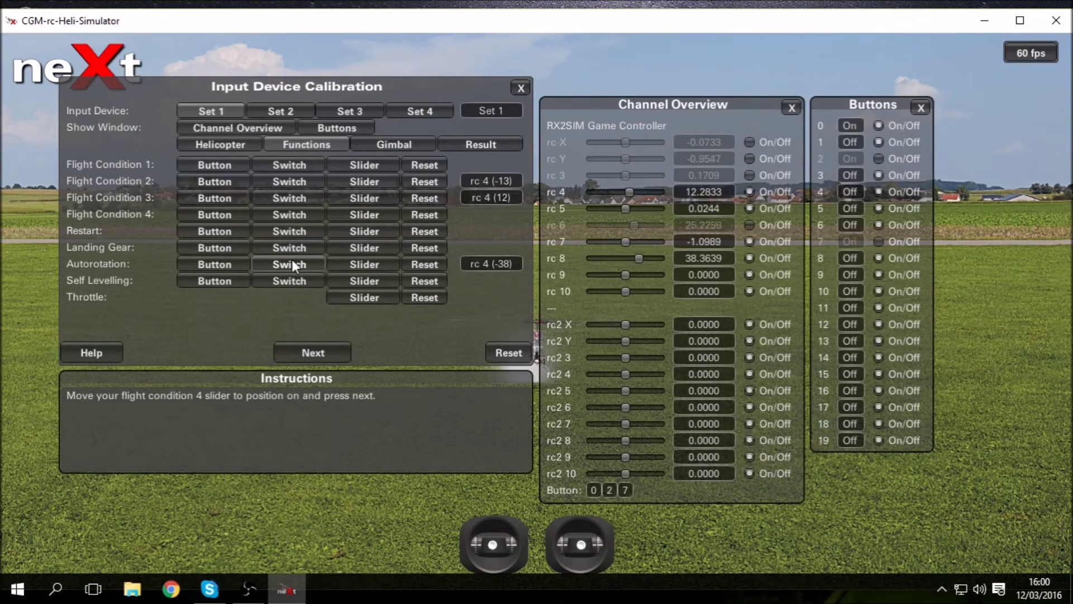
{"action": "left_click", "coordinate": [311, 350]}
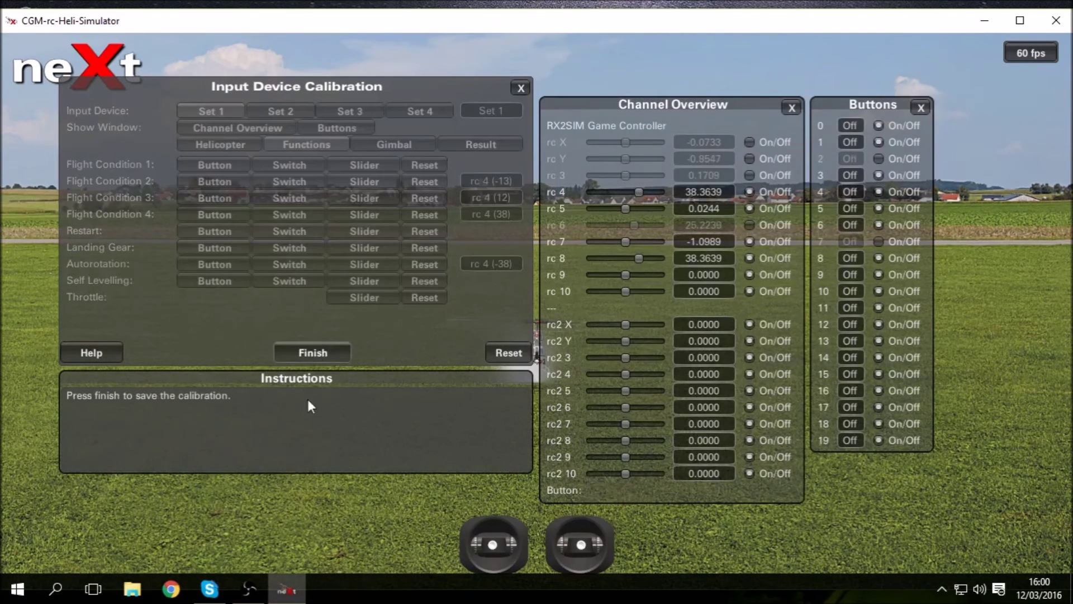
{"action": "left_click", "coordinate": [321, 352]}
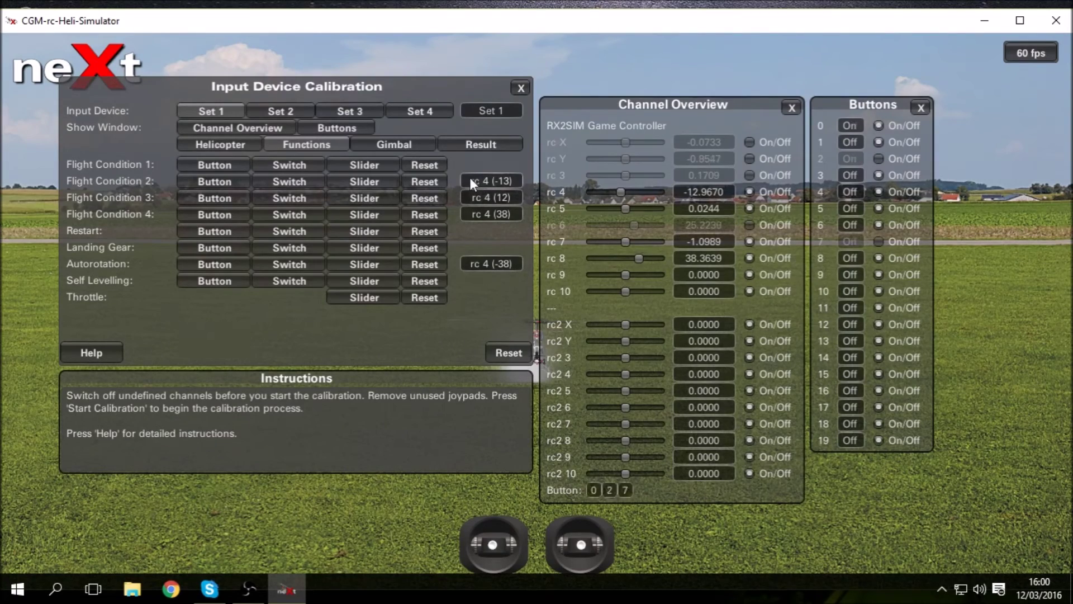
{"action": "left_click", "coordinate": [520, 88]}
Step: Return to flying, then reopen the settings on the Model Setup page
{"action": "left_click", "coordinate": [745, 89]}
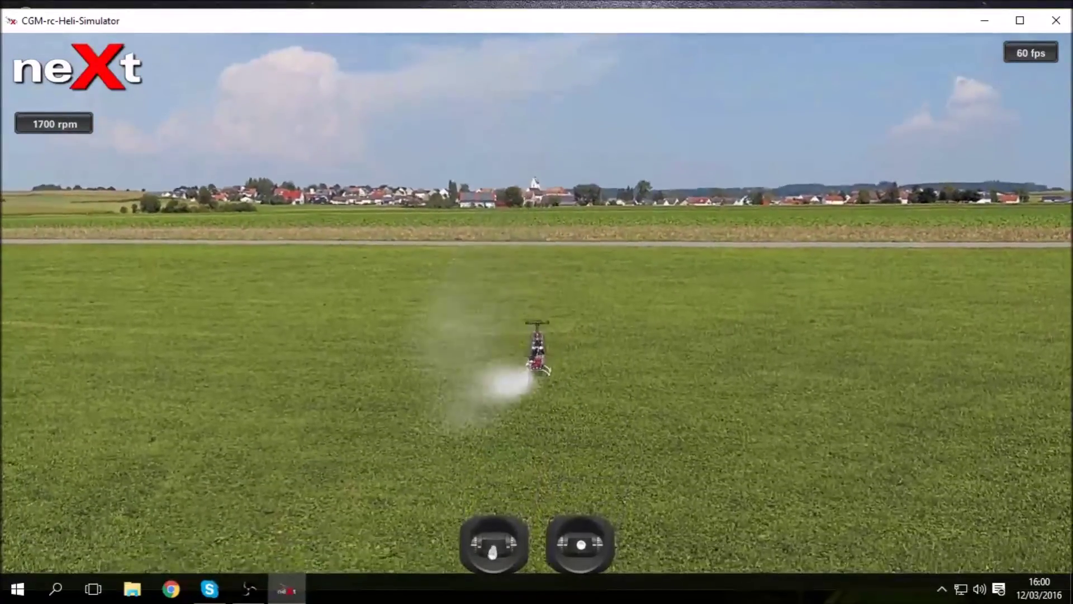
{"action": "key", "text": "Escape"}
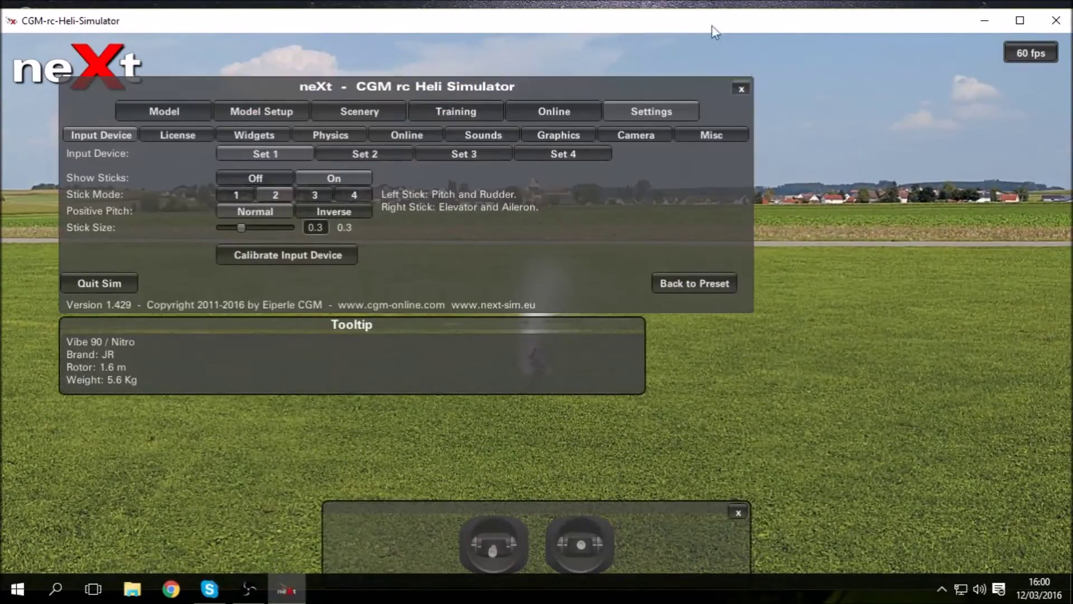
{"action": "left_click", "coordinate": [254, 109]}
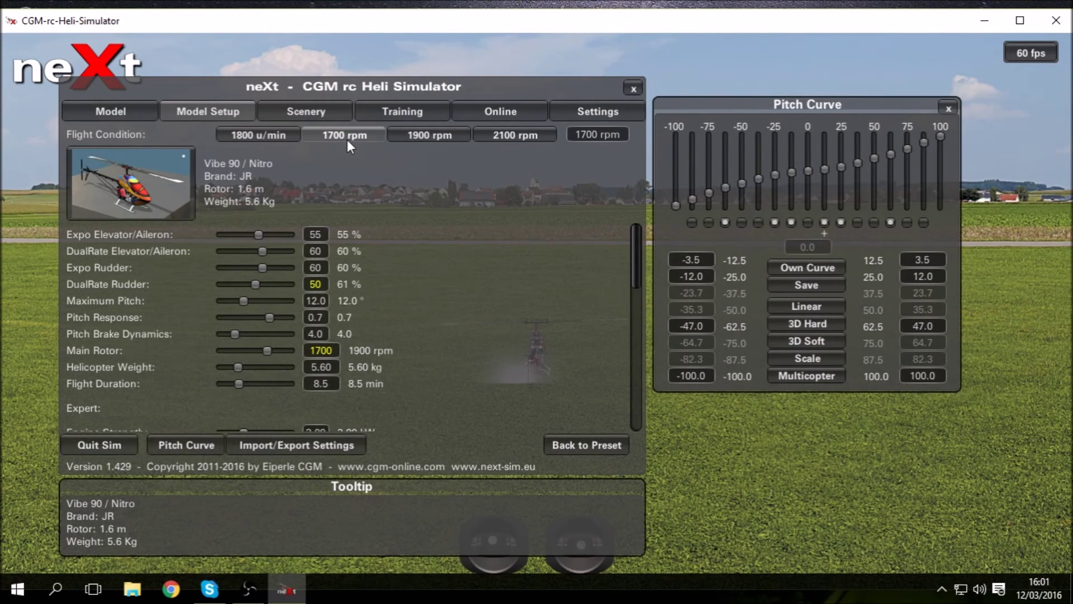
Step: Review the 1900 rpm and 2100 rpm flight condition setups, then close settings to fly
{"action": "left_click", "coordinate": [423, 134]}
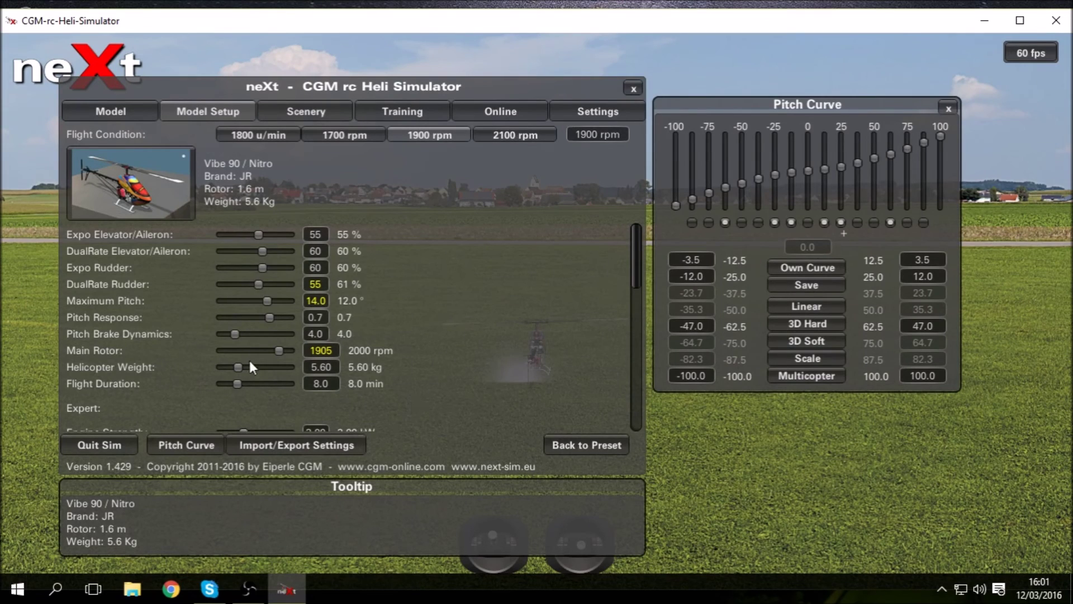
{"action": "left_click_drag", "start_coordinate": [638, 240], "coordinate": [638, 273]}
{"action": "scroll", "coordinate": [341, 285], "scroll_direction": "up", "scroll_amount": 3}
{"action": "left_click", "coordinate": [496, 134]}
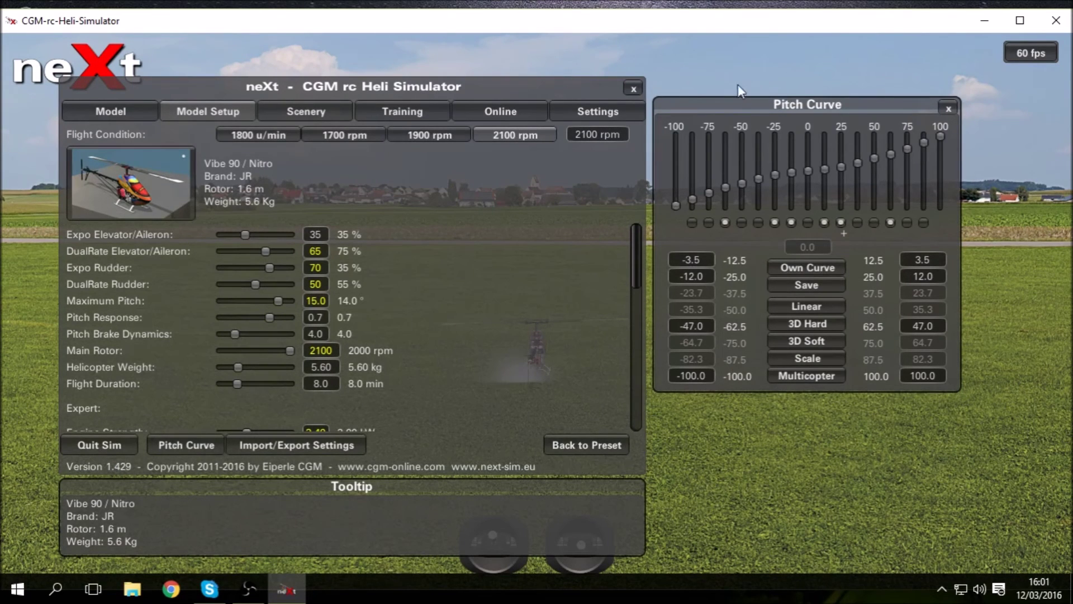
{"action": "left_click", "coordinate": [627, 91]}
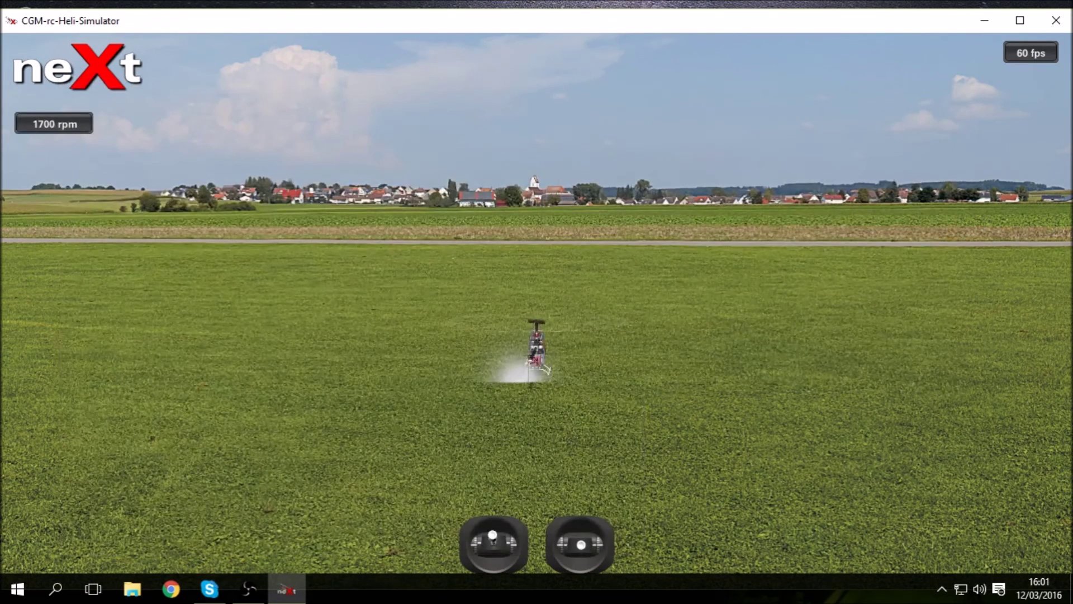